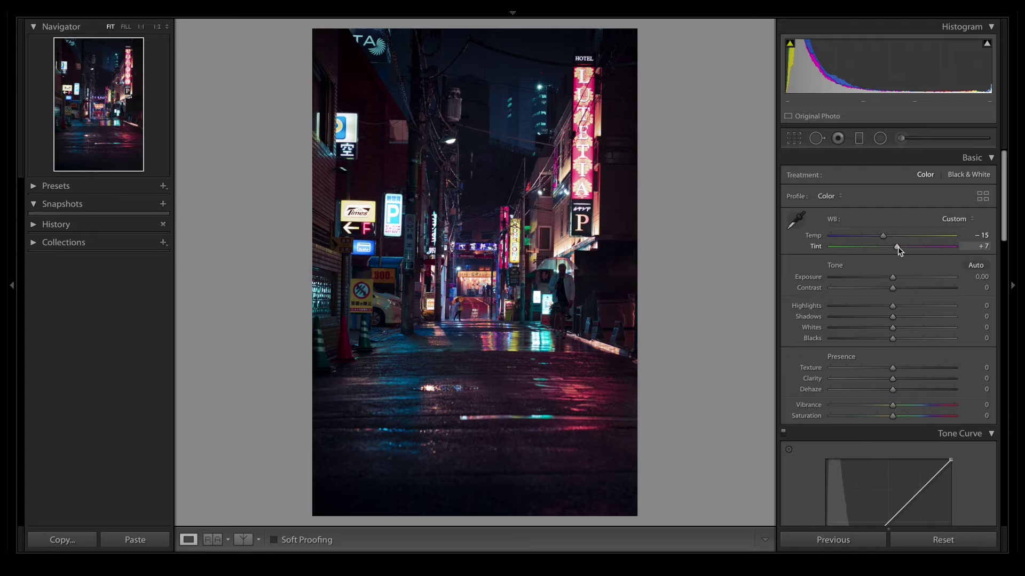
Set Tint to +15, Highlights to +20, Shadows to +30, Whites to +50, Blacks to +35 and Contrast to +25.
drag(899, 246, 902, 247)
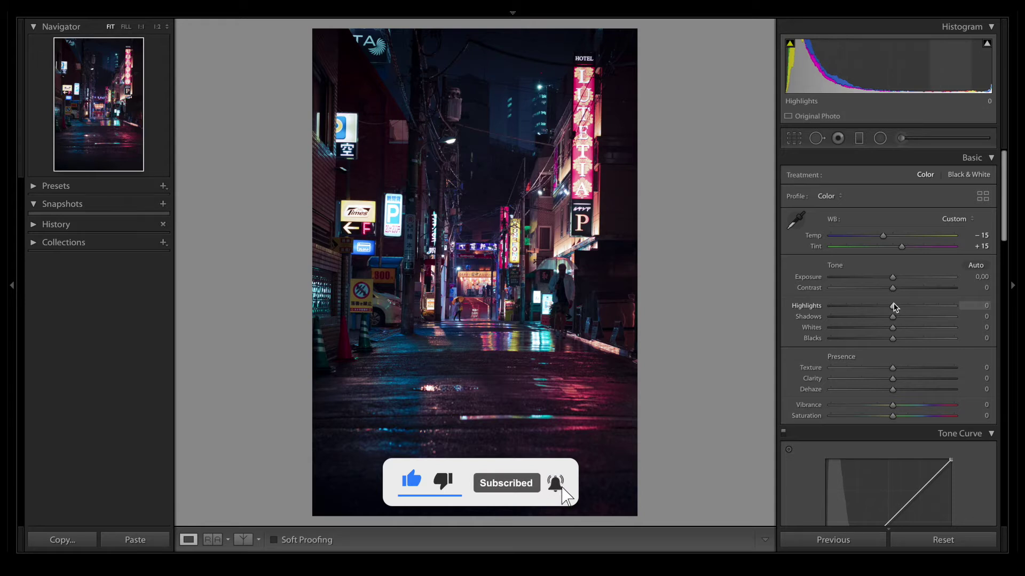
drag(894, 304, 906, 307)
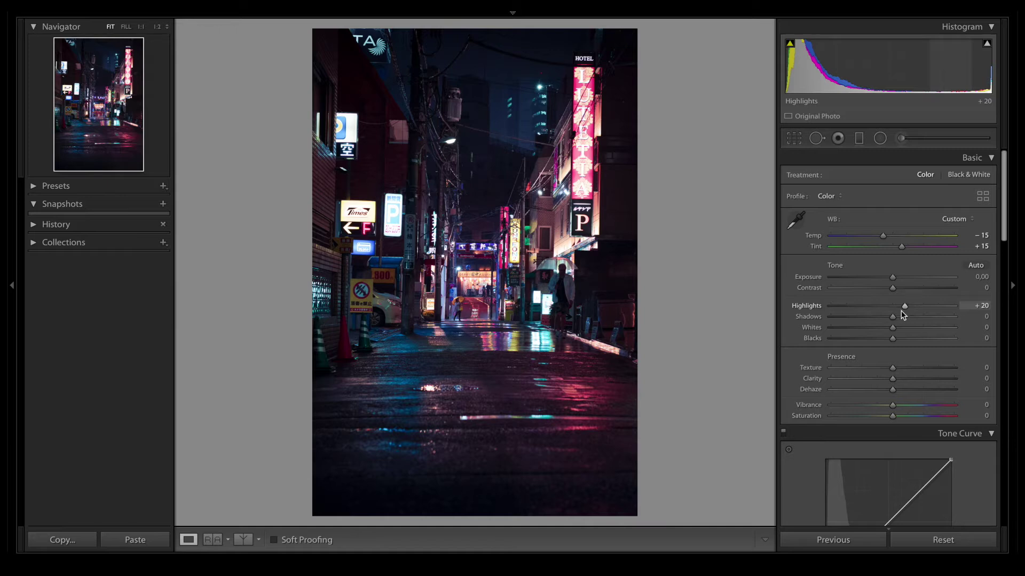
drag(893, 317, 910, 317)
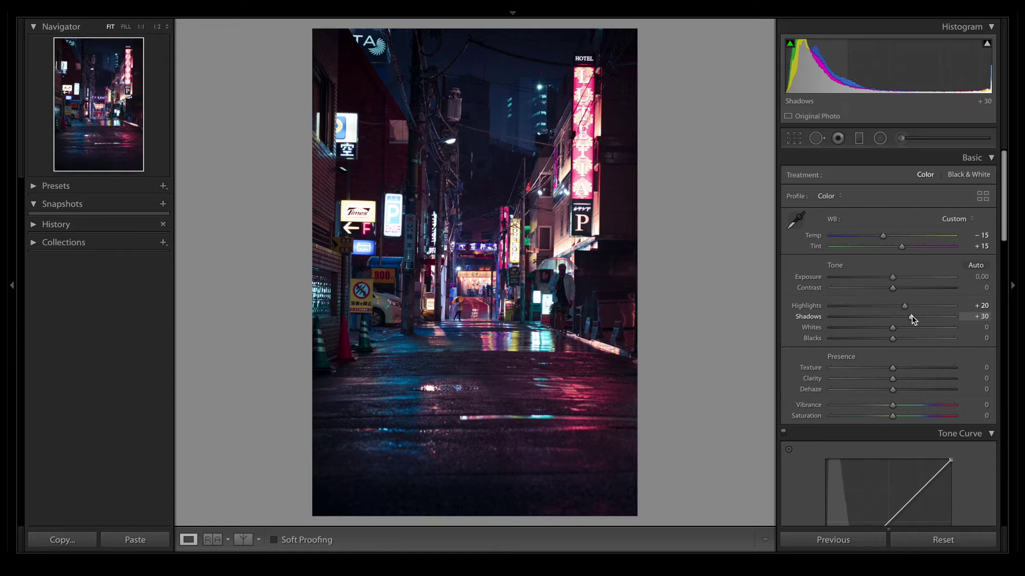
drag(895, 331, 920, 328)
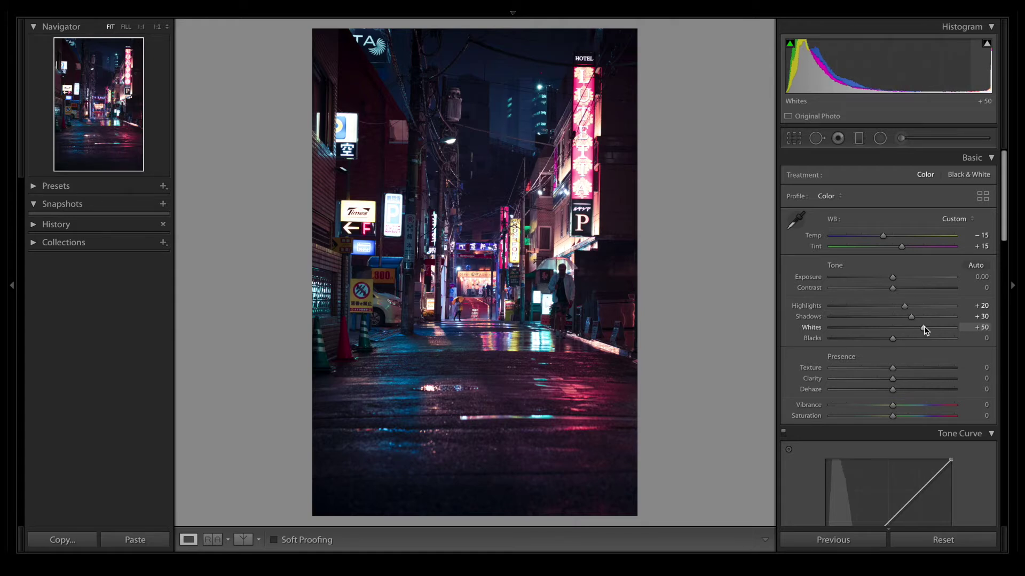
drag(892, 339, 914, 339)
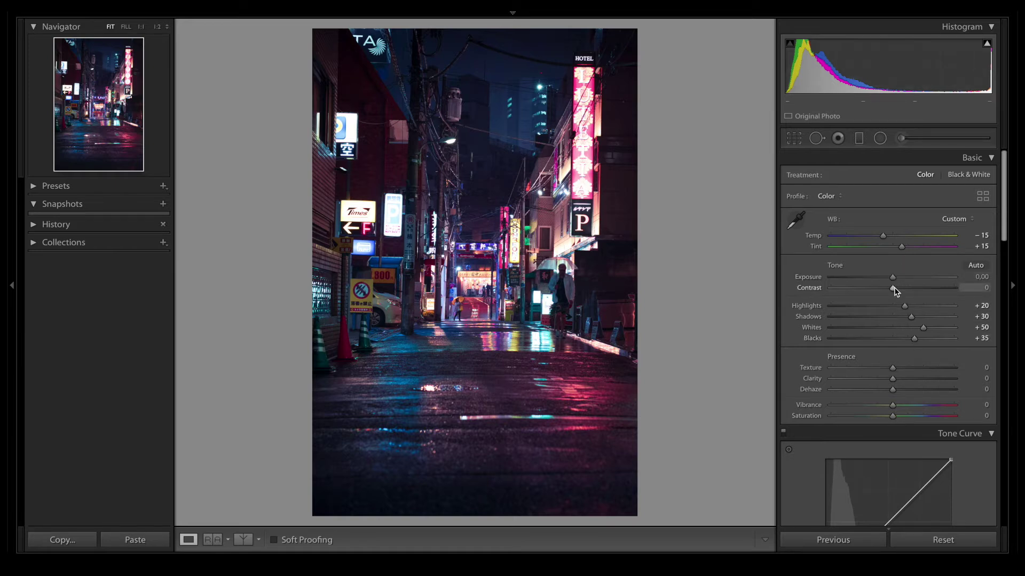
drag(898, 287, 909, 289)
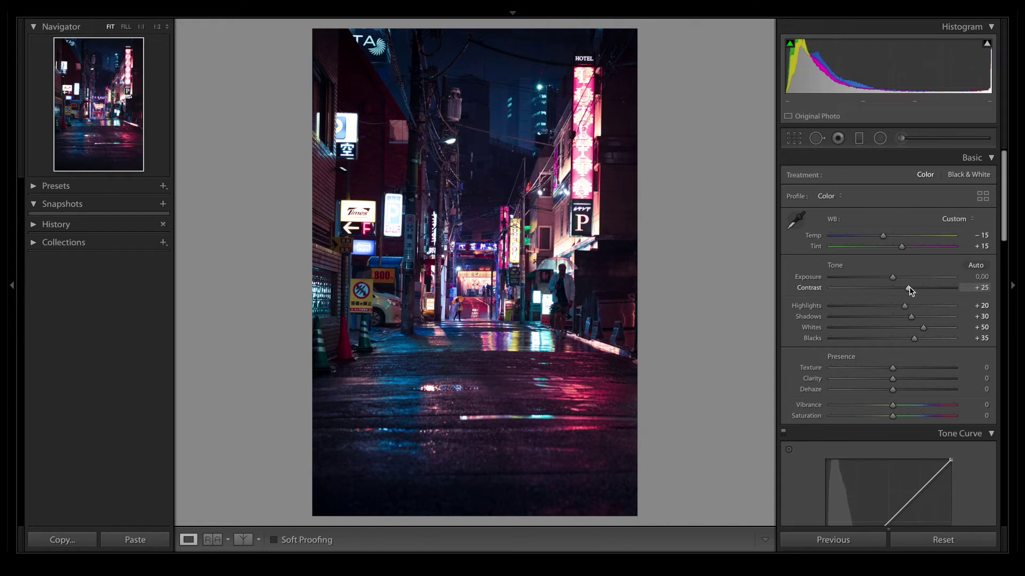
Add three points to the RGB tone curve, lift the black point, lower the shadows and raise the highlights to about 74.5/78.0%.
scroll(908, 288, down, 5)
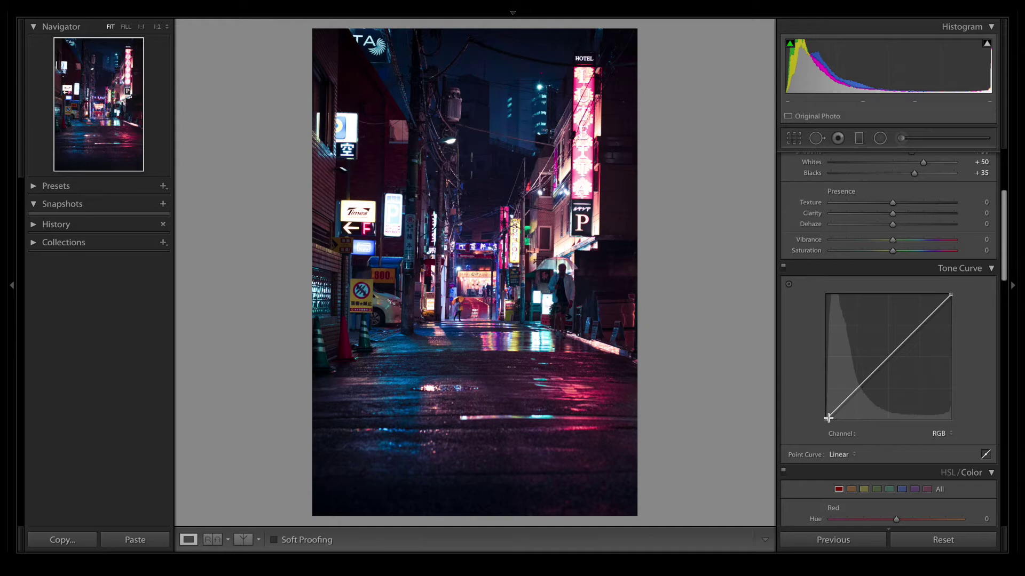
click(857, 390)
click(889, 356)
click(921, 327)
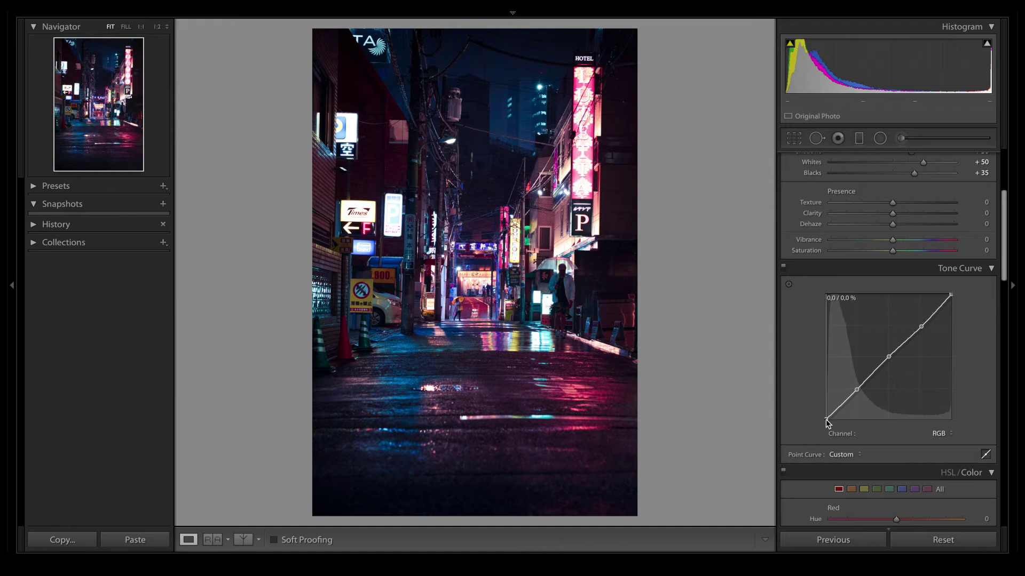
drag(826, 419, 820, 412)
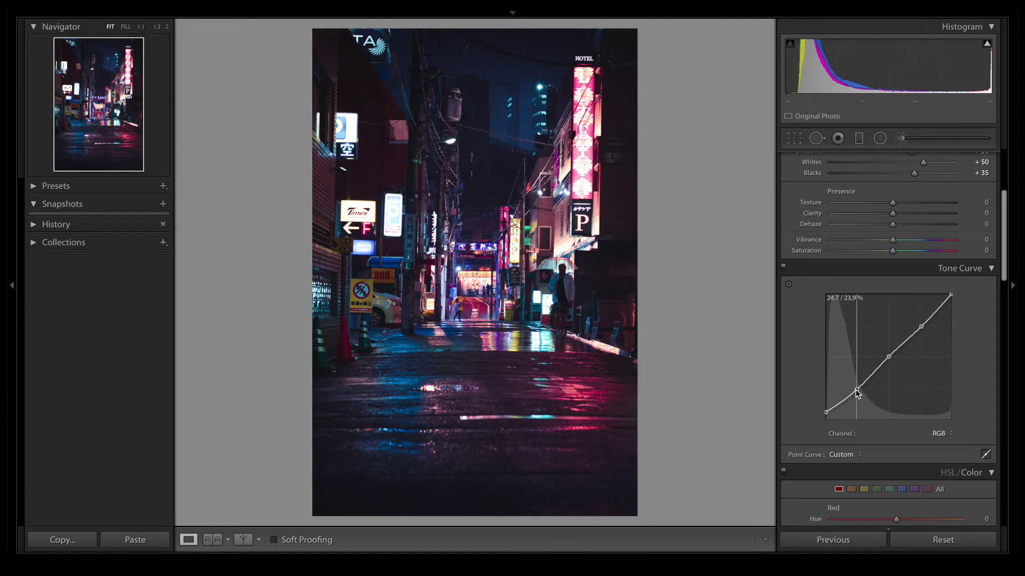
drag(857, 393, 860, 395)
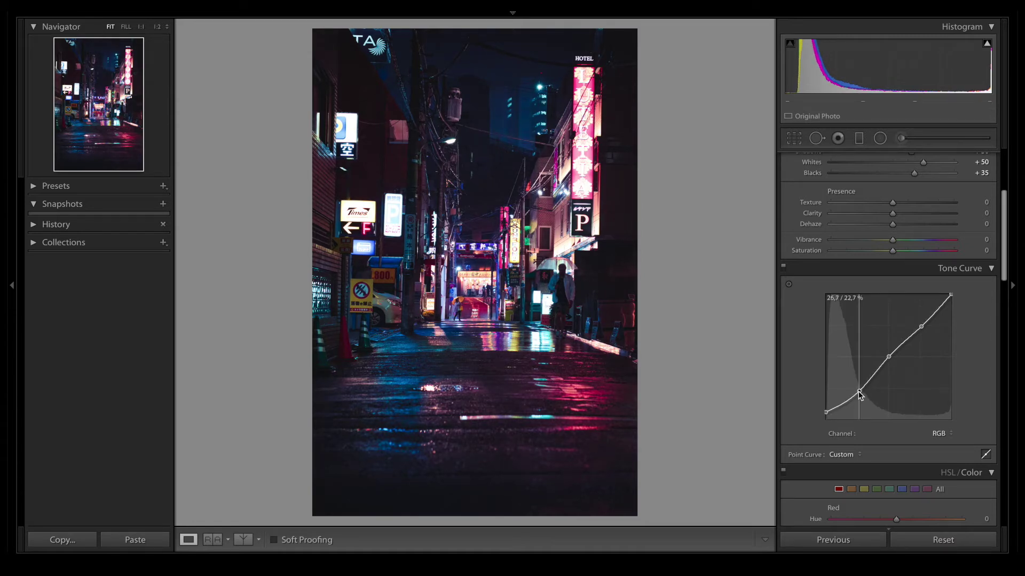
click(858, 391)
drag(859, 394, 860, 395)
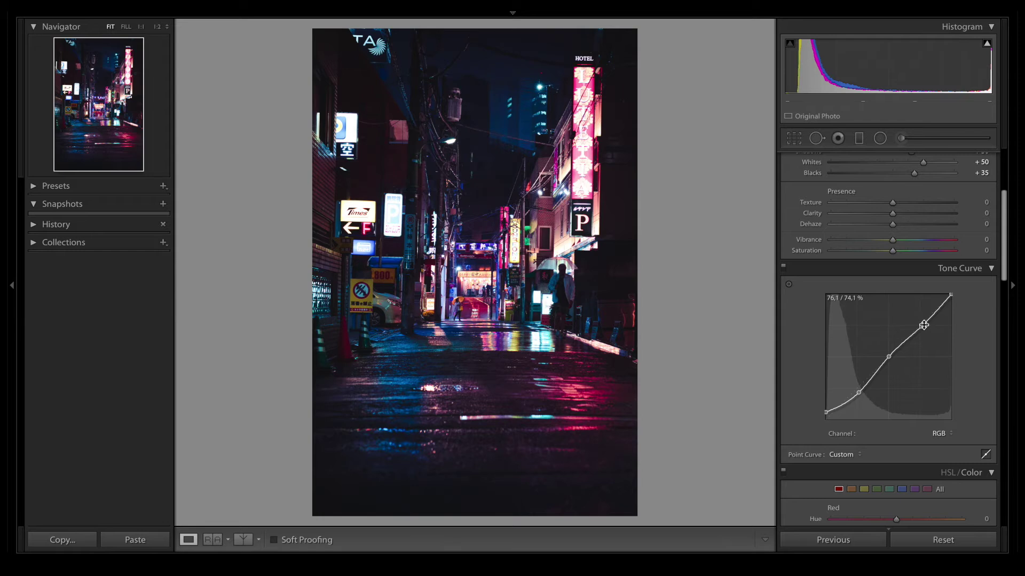
drag(923, 325, 919, 321)
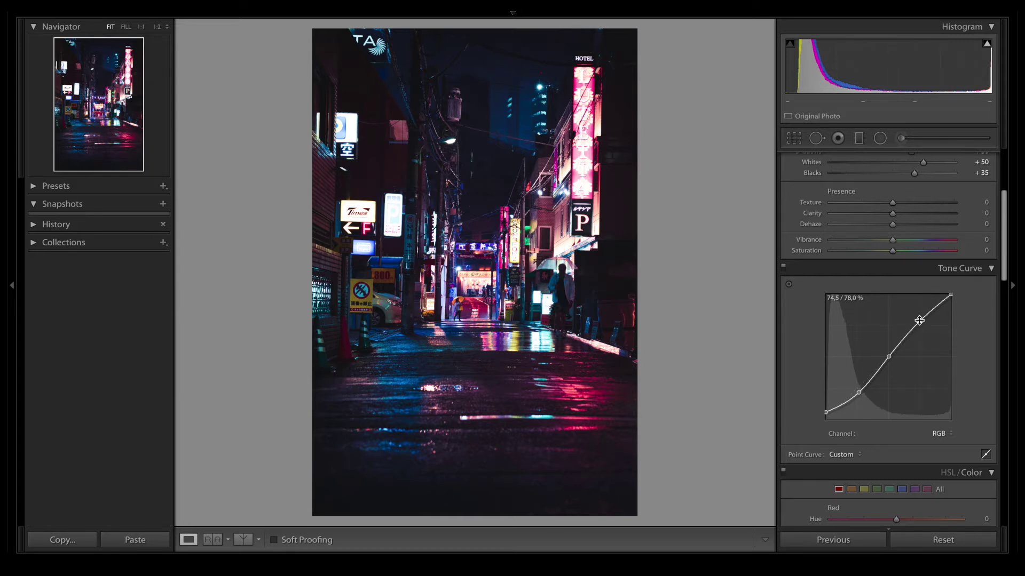
Lower the shadows of the Red channel's tone curve with a point at about 25.5/20.4%.
click(943, 437)
click(939, 442)
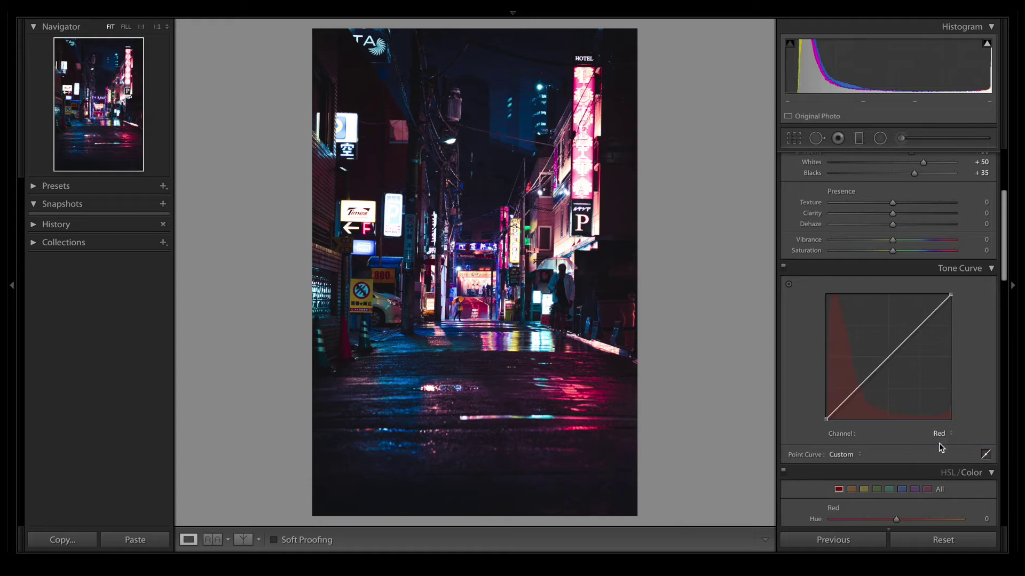
click(854, 392)
drag(854, 392, 857, 394)
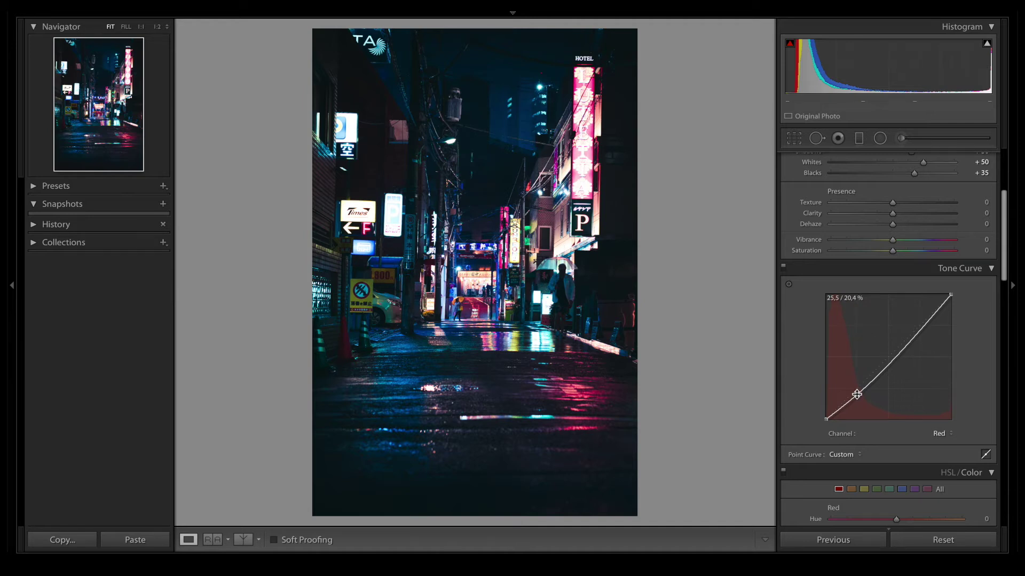
Raise the upper midtones of the Blue channel's tone curve with a point at about 63.5/67.5%.
click(939, 433)
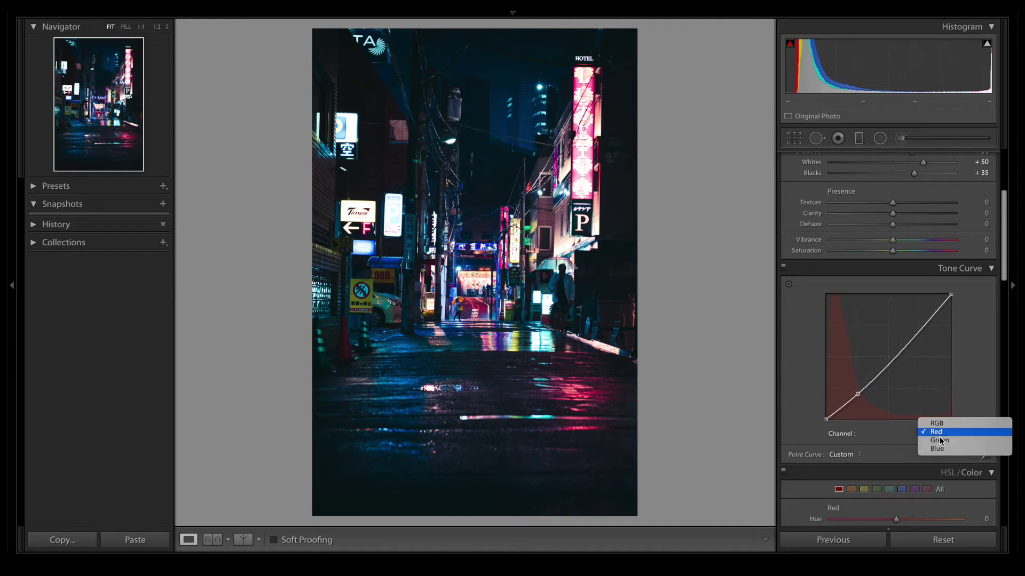
click(940, 450)
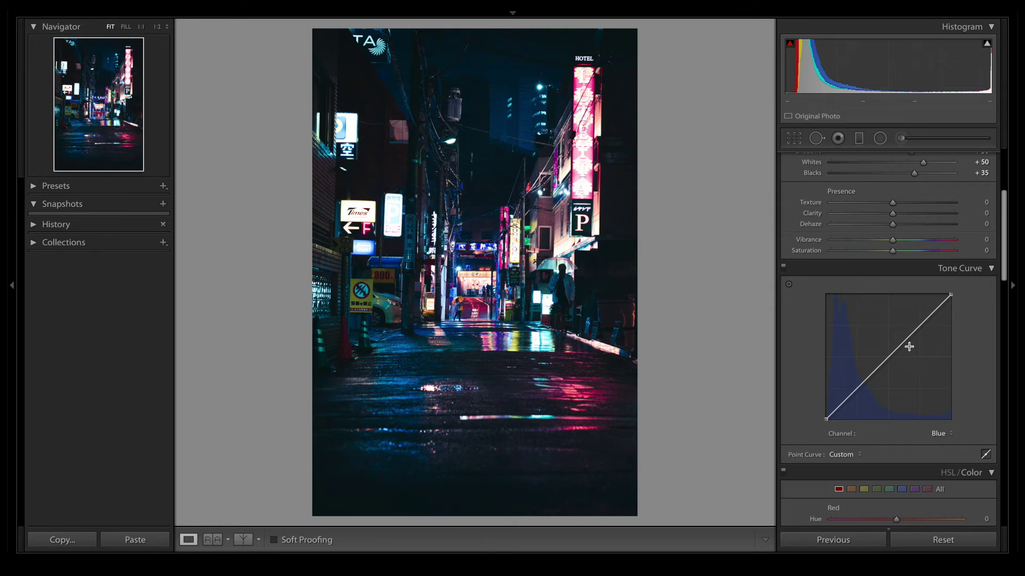
drag(915, 328, 905, 334)
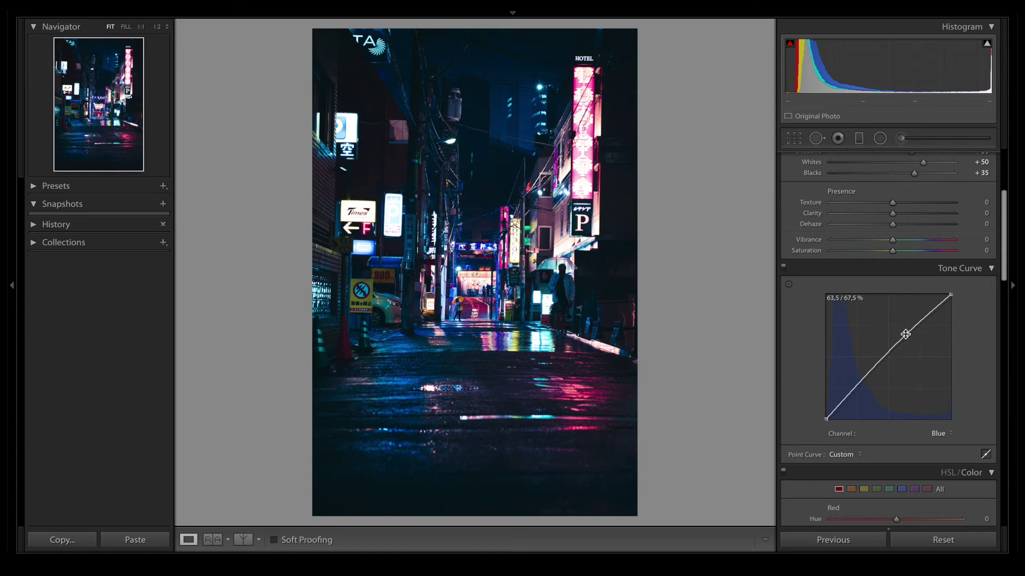
In the HSL color adjustments, set Red saturation to +10, Orange hue to -10 and Orange saturation to +5.
scroll(905, 334, down, 5)
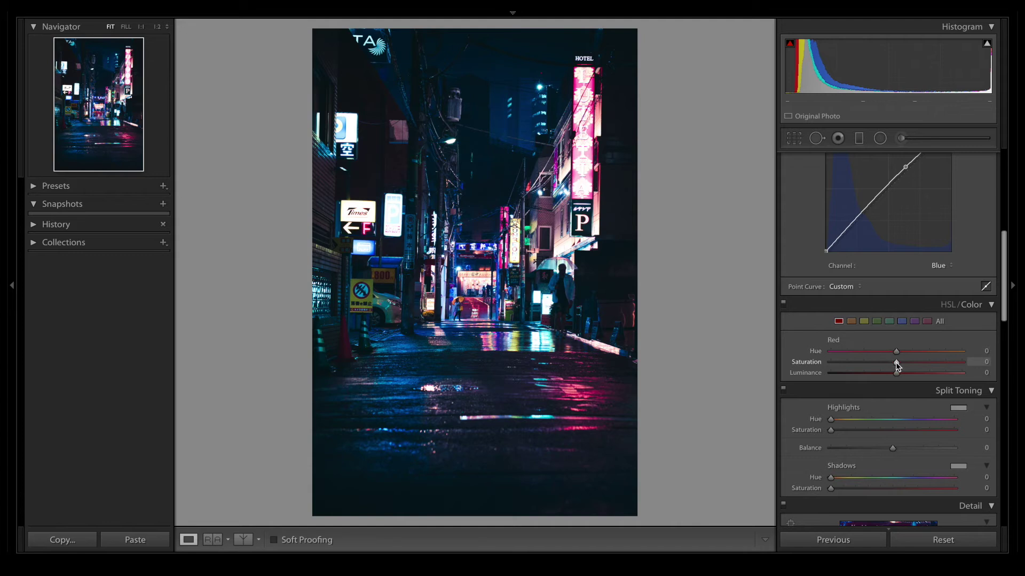
drag(898, 366, 905, 368)
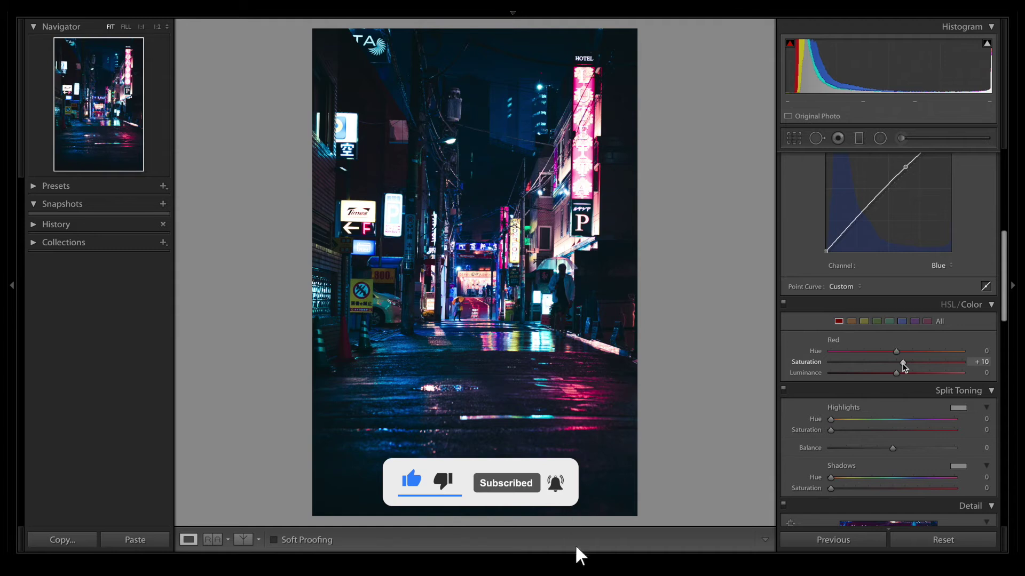
click(853, 321)
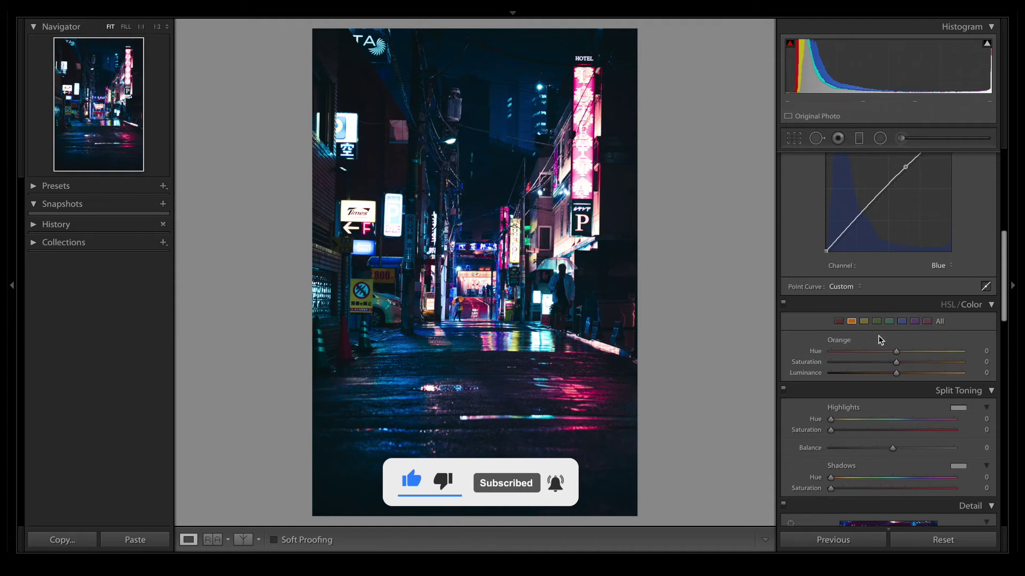
drag(897, 350, 895, 351)
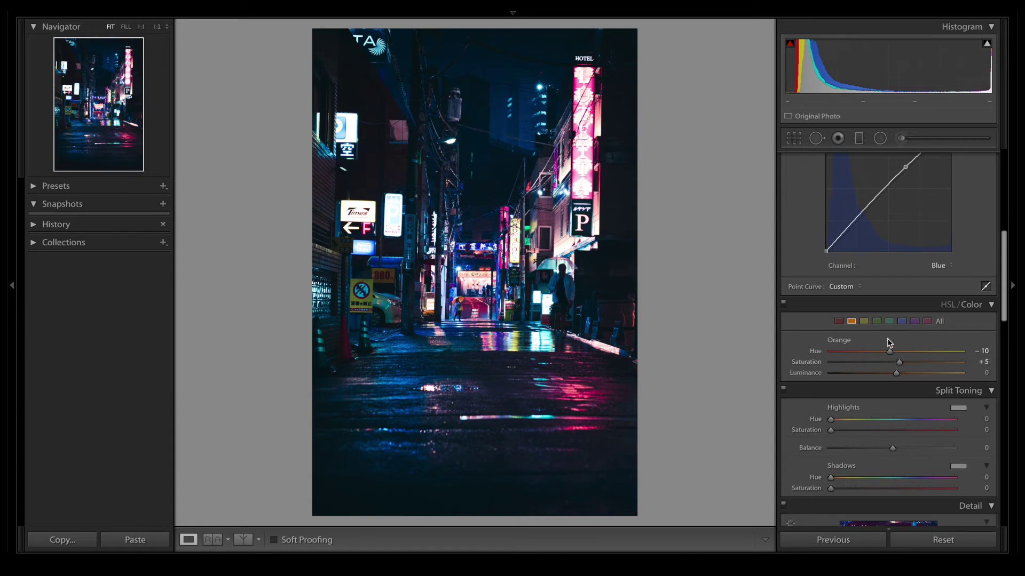
Raise the Yellow hue, set the Aqua hue to -35 and adjust the remaining Aqua color values.
click(864, 321)
drag(897, 350, 916, 355)
click(877, 321)
click(891, 323)
drag(896, 350, 876, 352)
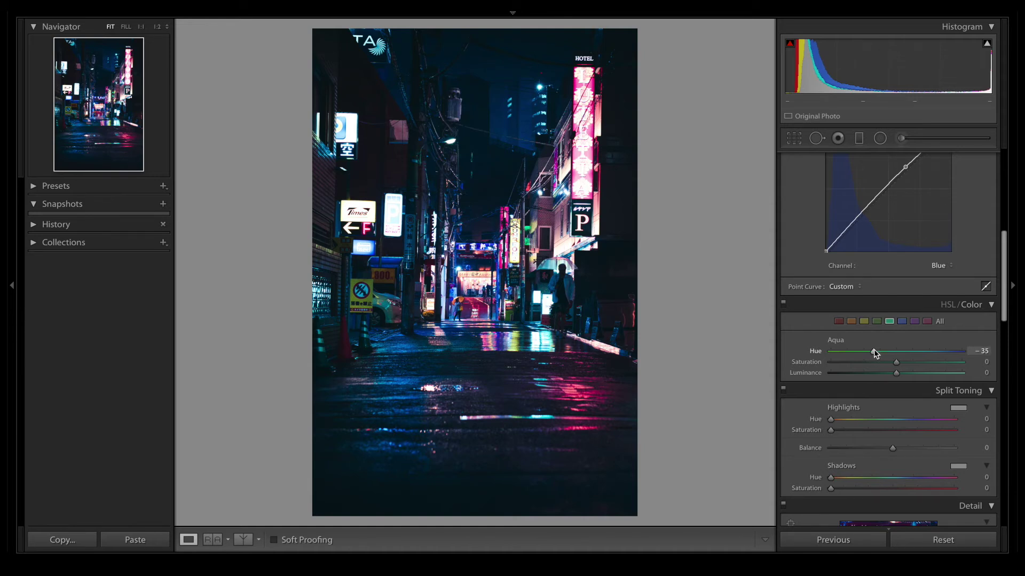
mouse_move(896, 364)
mouse_down()
mouse_move(905, 364)
mouse_move(892, 376)
mouse_up()
Set the Blue color's hue to -10, saturation to +20 and luminance to -5.
click(902, 322)
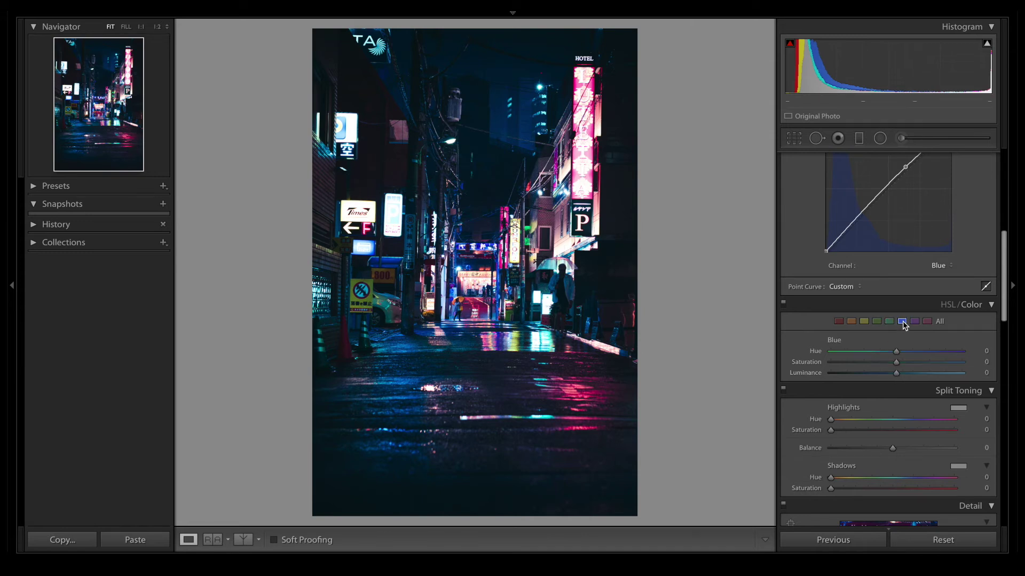
drag(896, 351, 891, 353)
drag(898, 362, 901, 362)
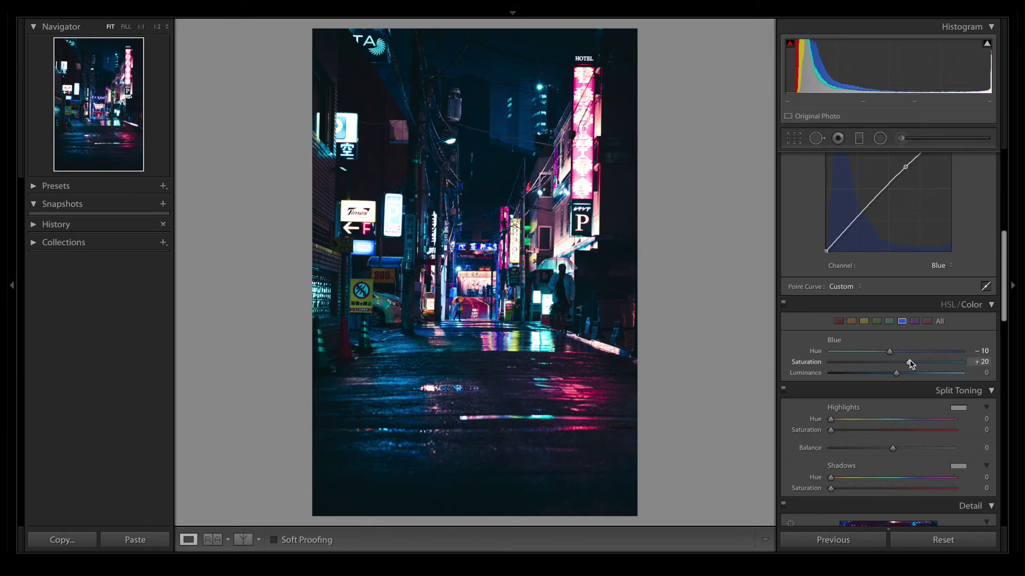
drag(896, 373, 891, 374)
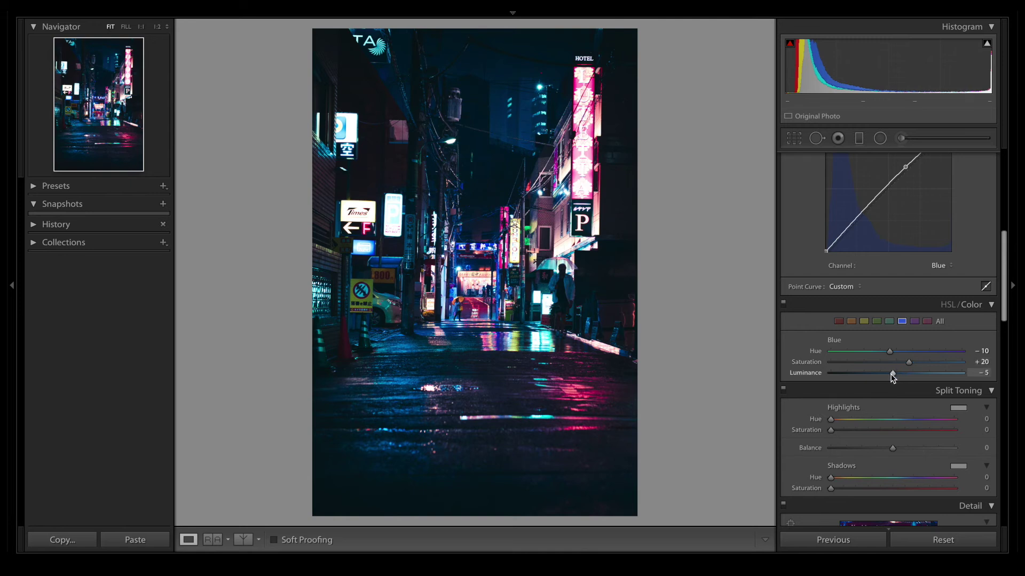
Slightly lower the Purple color's hue and luminance.
click(915, 321)
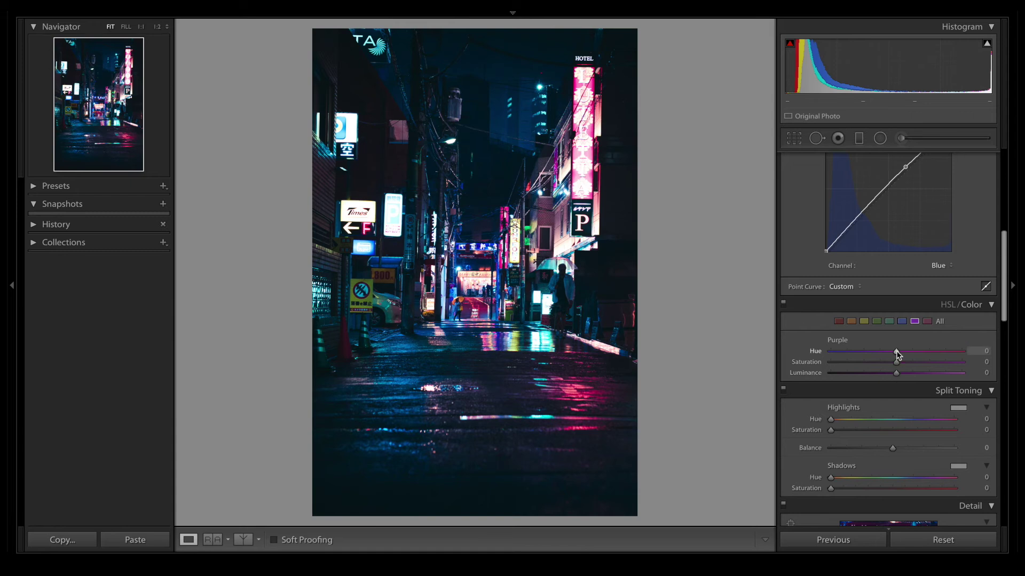
drag(896, 351, 891, 351)
drag(896, 374, 894, 374)
click(928, 323)
Split-tone the highlights with hue 180 and saturation 20, and the shadows with hue 26 and saturation 5.
scroll(937, 355, down, 3)
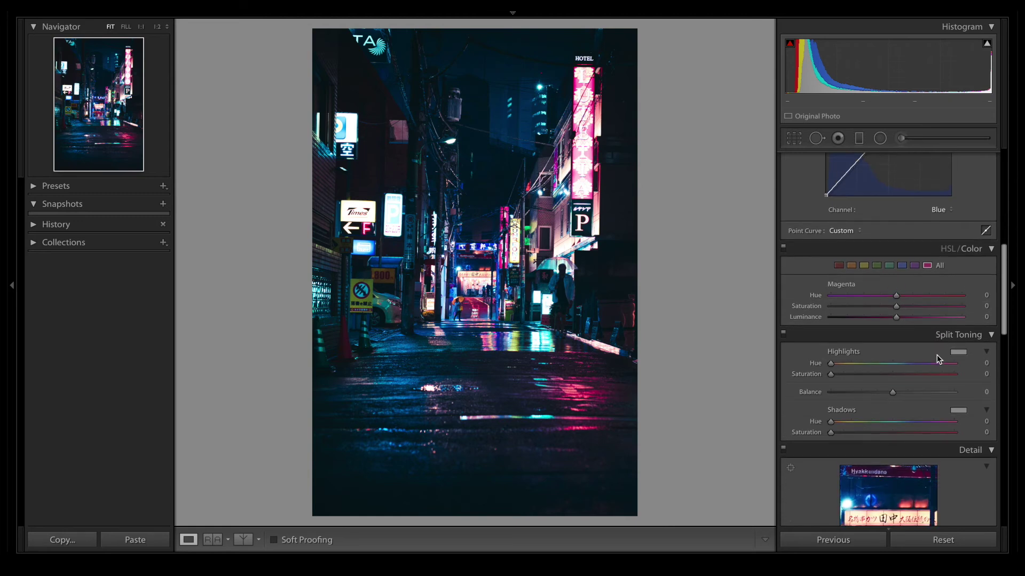
drag(832, 364, 893, 362)
drag(835, 374, 856, 375)
scroll(900, 392, down, 1)
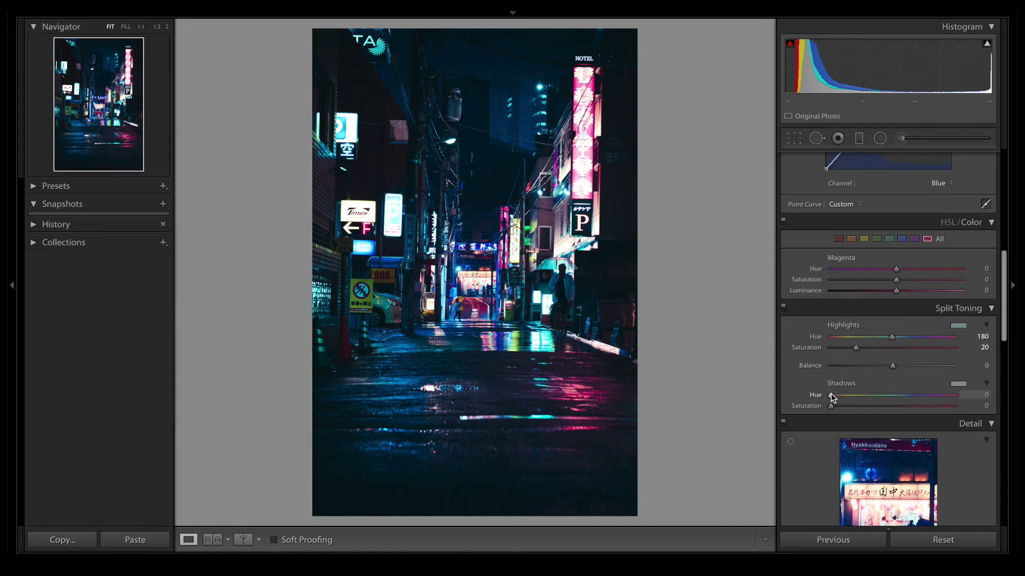
drag(831, 397, 841, 395)
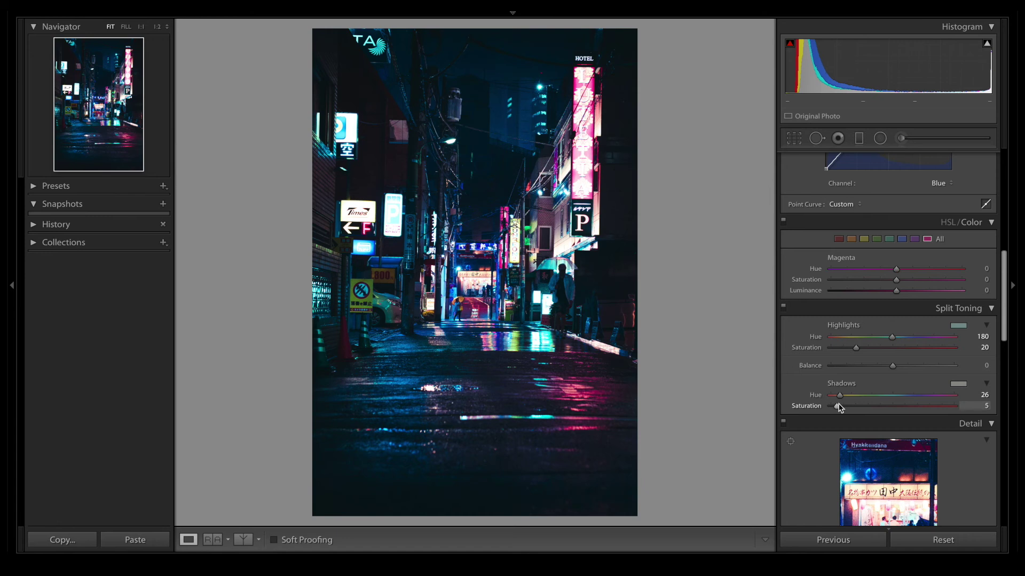
Set the photo's overall Clarity to +15, Vibrance to +40 and Saturation to +15.
scroll(850, 365, up, 3)
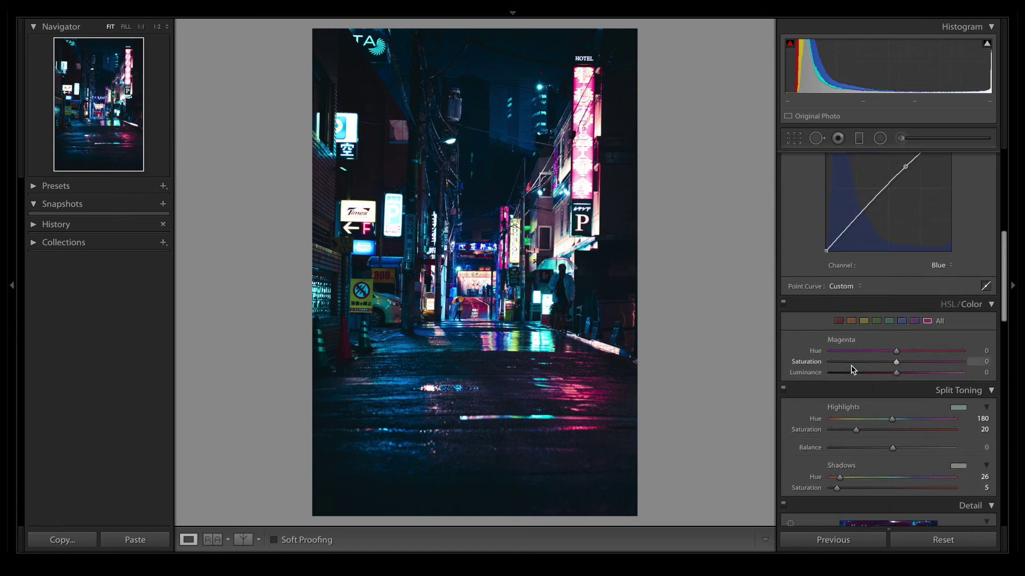
scroll(851, 365, up, 10)
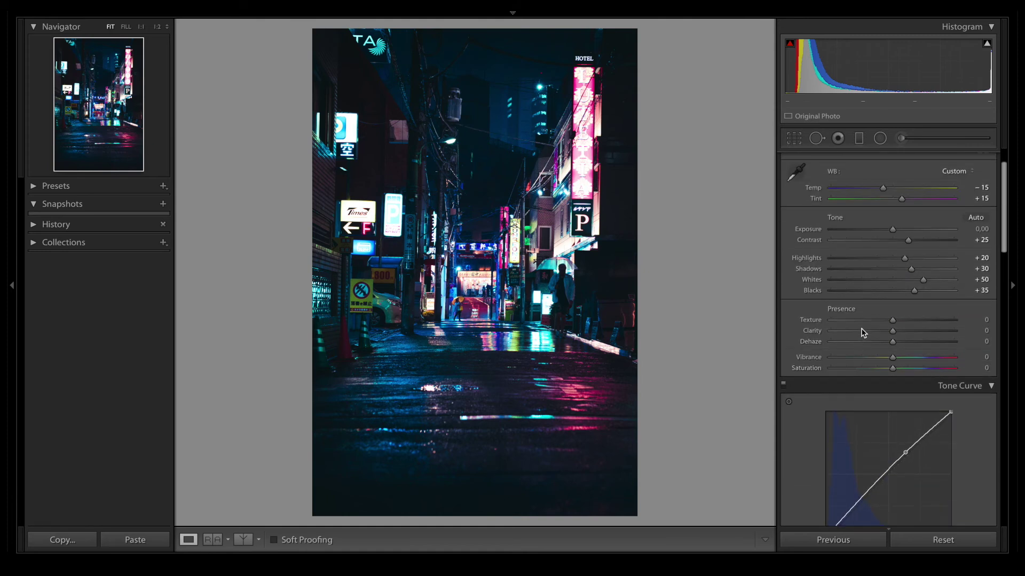
scroll(881, 318, up, 2)
scroll(882, 318, down, 2)
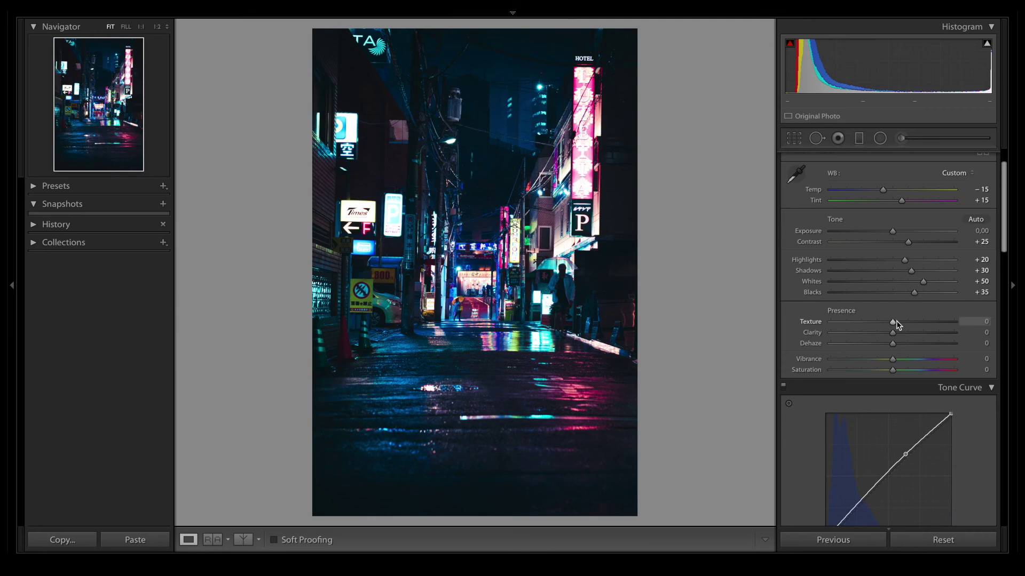
drag(895, 331, 902, 330)
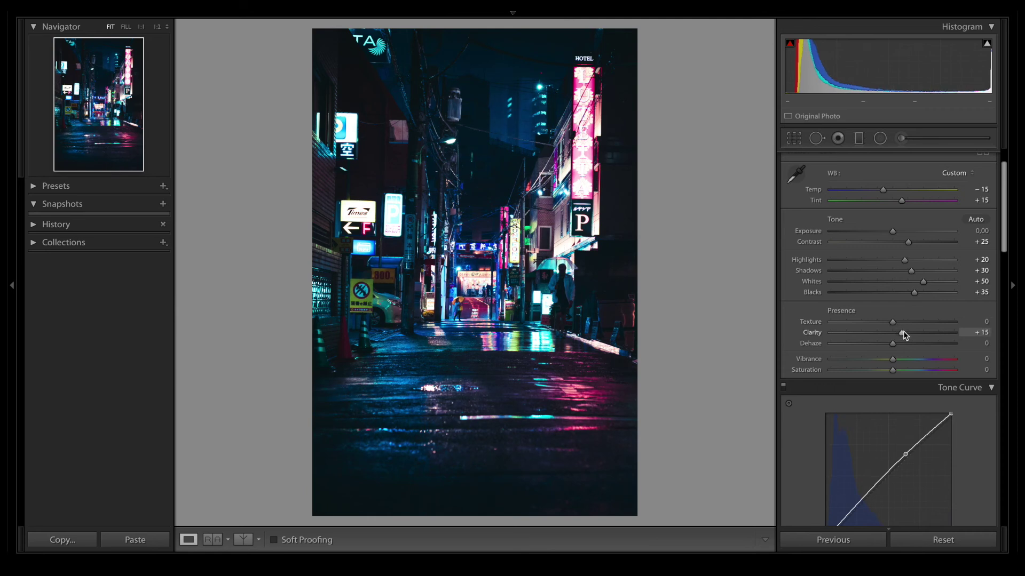
scroll(905, 350, down, 1)
mouse_move(892, 339)
mouse_down()
mouse_move(918, 339)
mouse_move(902, 348)
mouse_up()
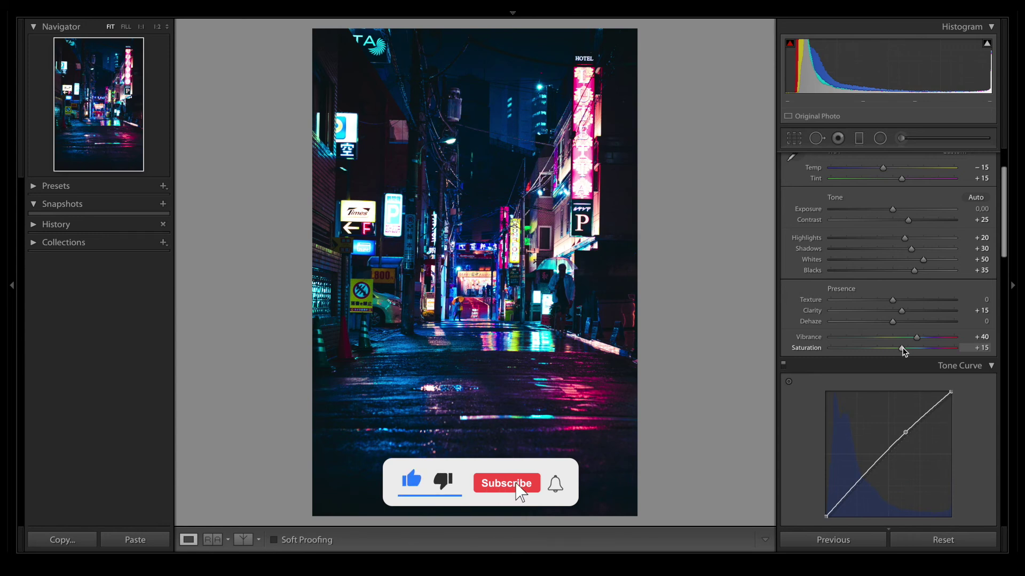
scroll(904, 351, down, 12)
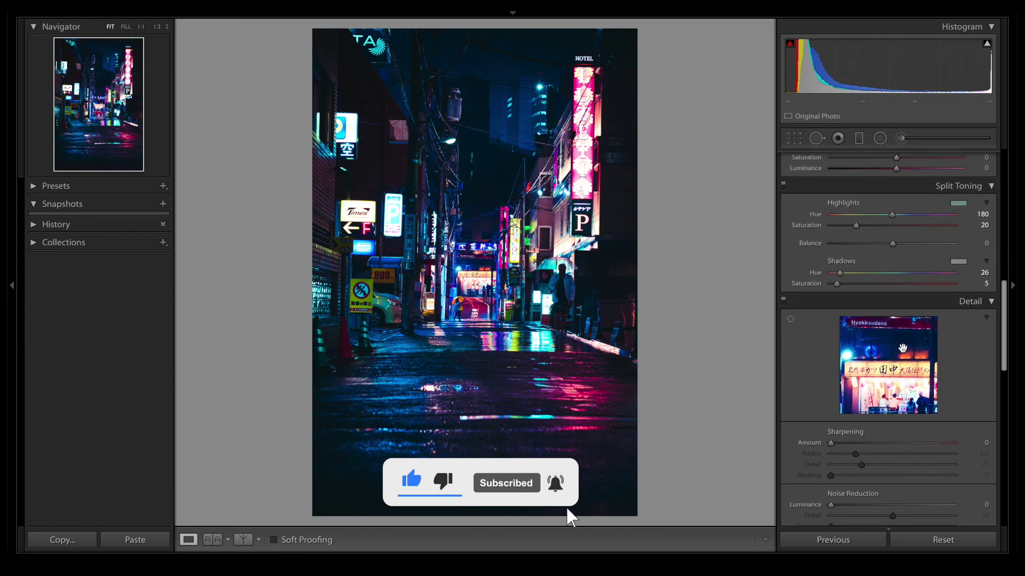
Darken the photo's edges with a post-crop vignette amount of -20.
scroll(904, 351, down, 8)
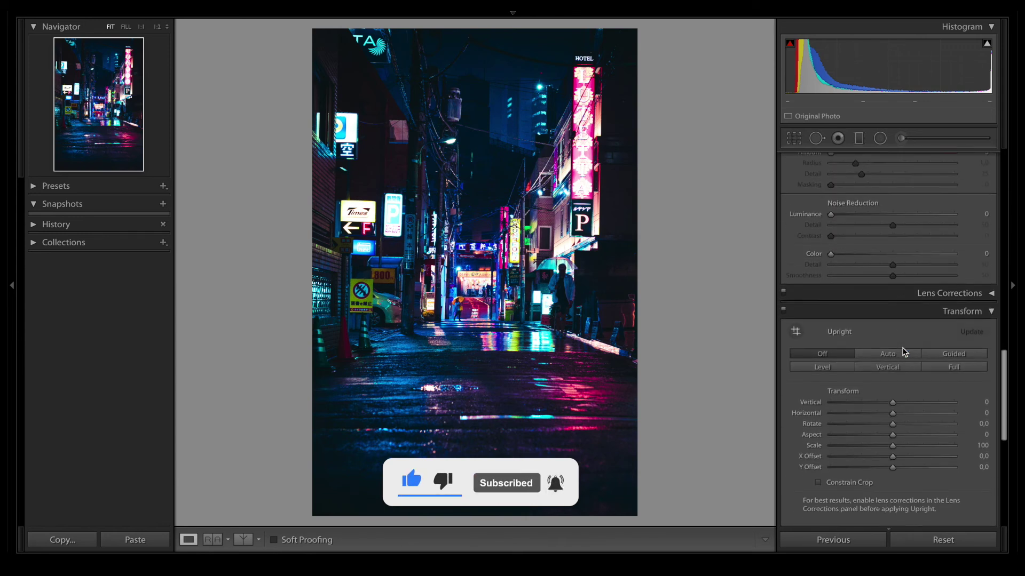
scroll(915, 388, down, 1)
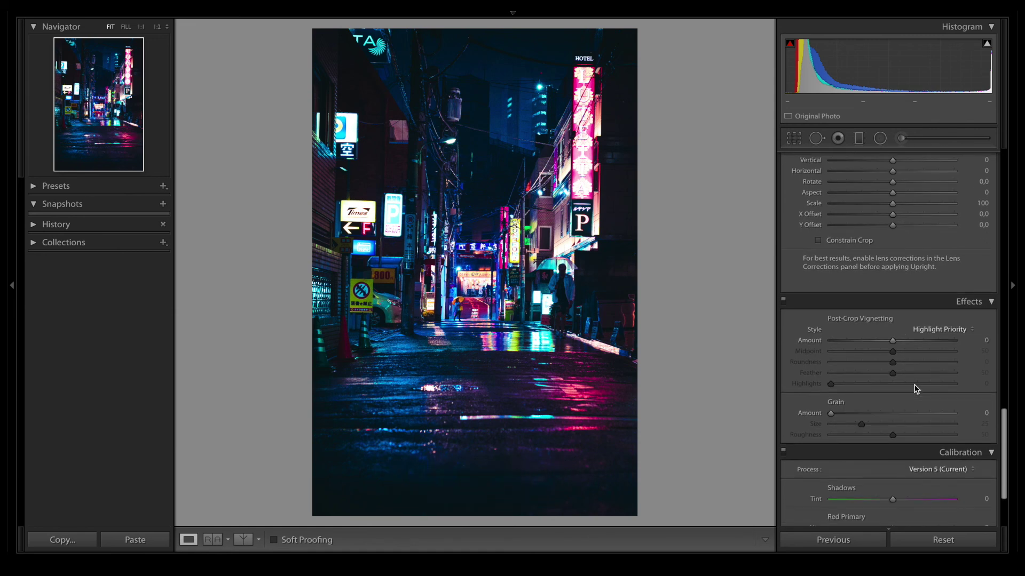
mouse_move(894, 347)
mouse_down()
mouse_move(866, 344)
mouse_move(881, 346)
mouse_up()
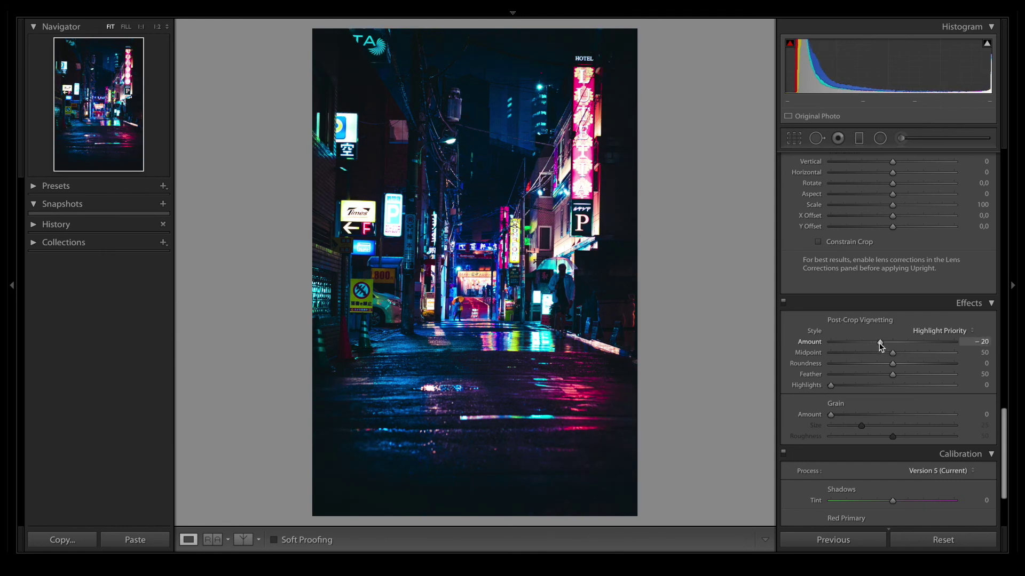
Reduce the photo's noise with luminance noise reduction at 15 and color noise reduction at 25.
scroll(880, 361, down, 2)
scroll(881, 363, up, 3)
scroll(881, 363, up, 8)
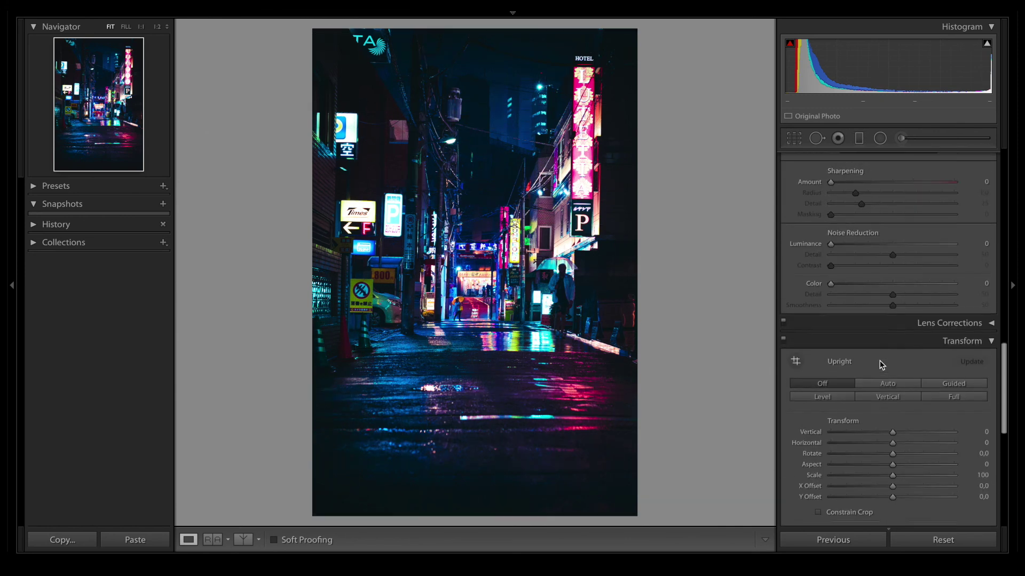
scroll(882, 365, up, 1)
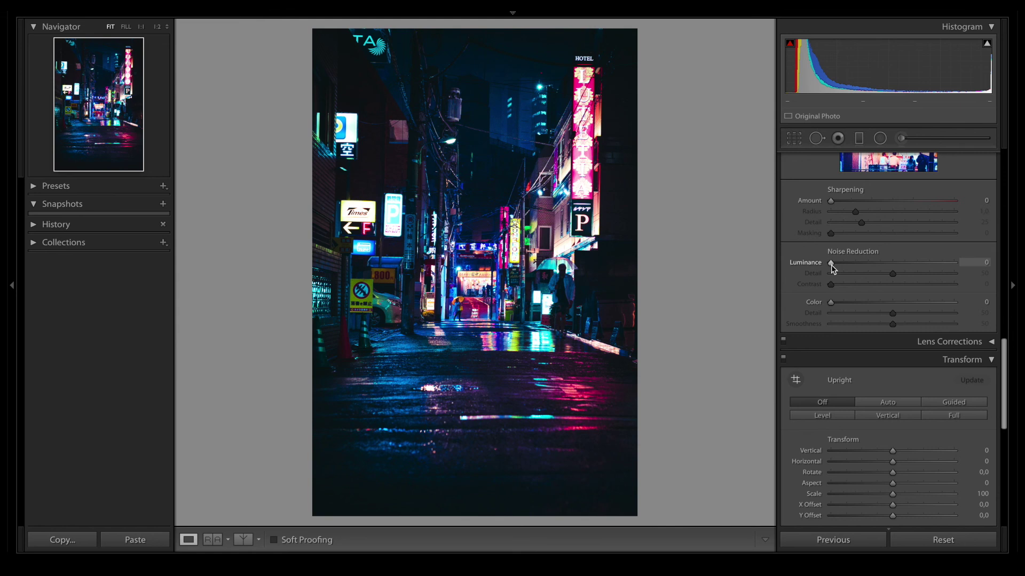
drag(831, 265, 850, 266)
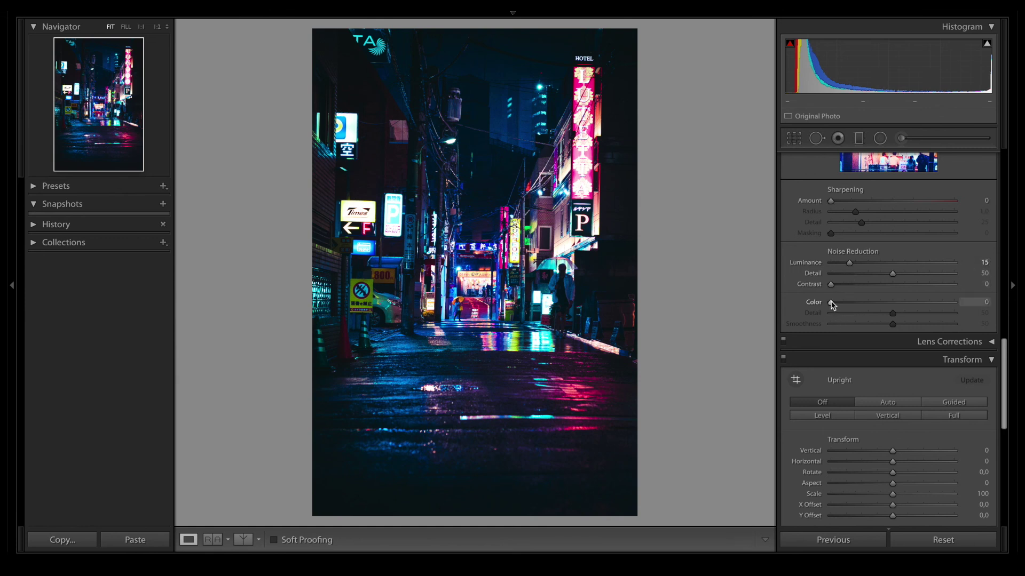
drag(831, 303, 863, 302)
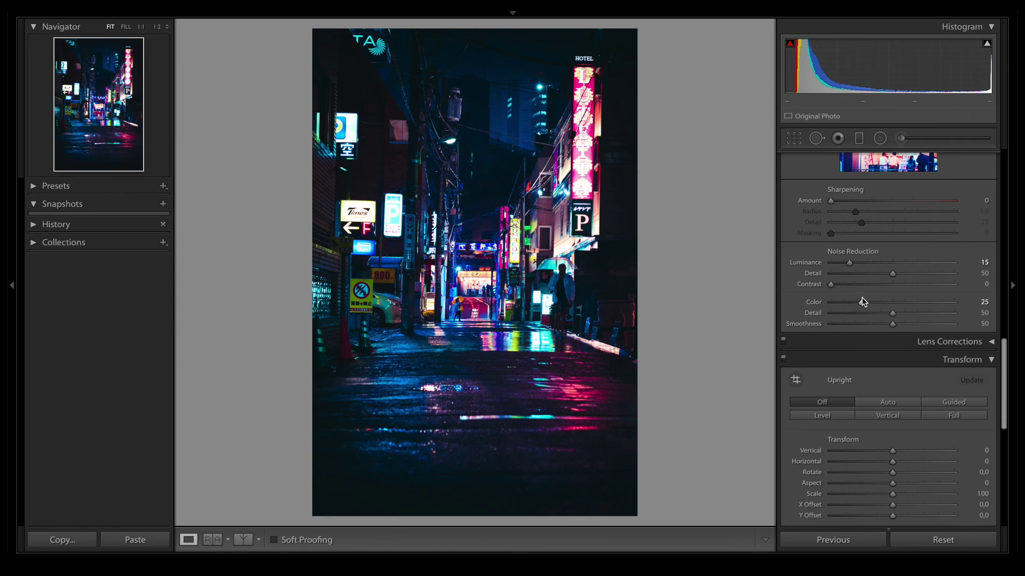
Compare the original and graded photo in a split before-and-after view, and return to the single-photo view.
scroll(863, 302, up, 15)
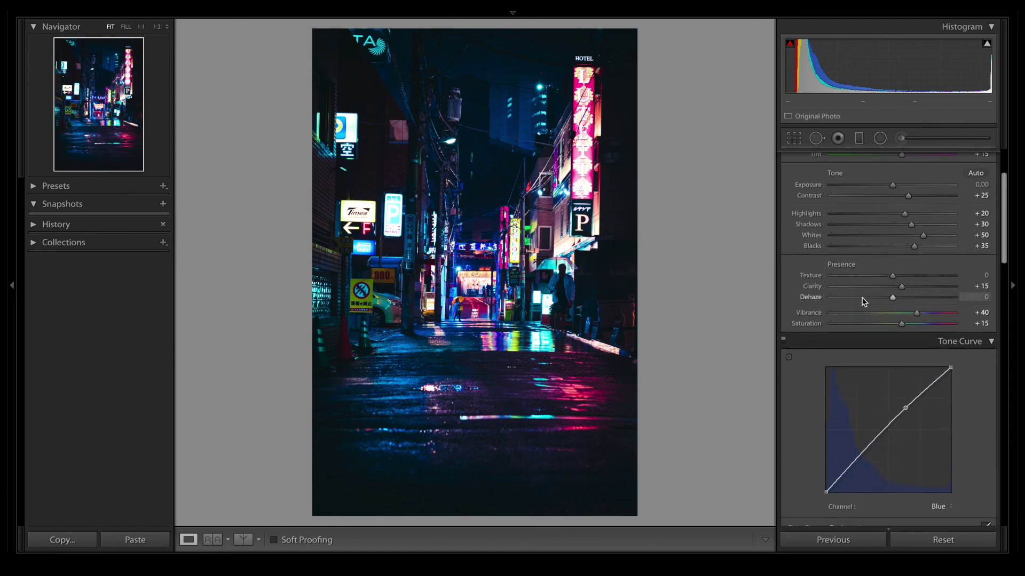
scroll(864, 302, up, 2)
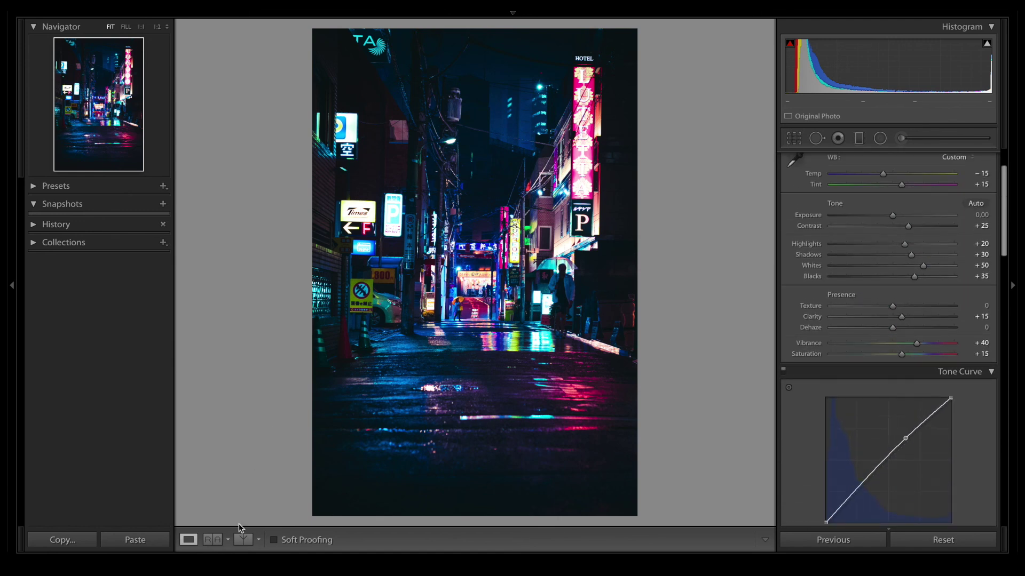
click(241, 540)
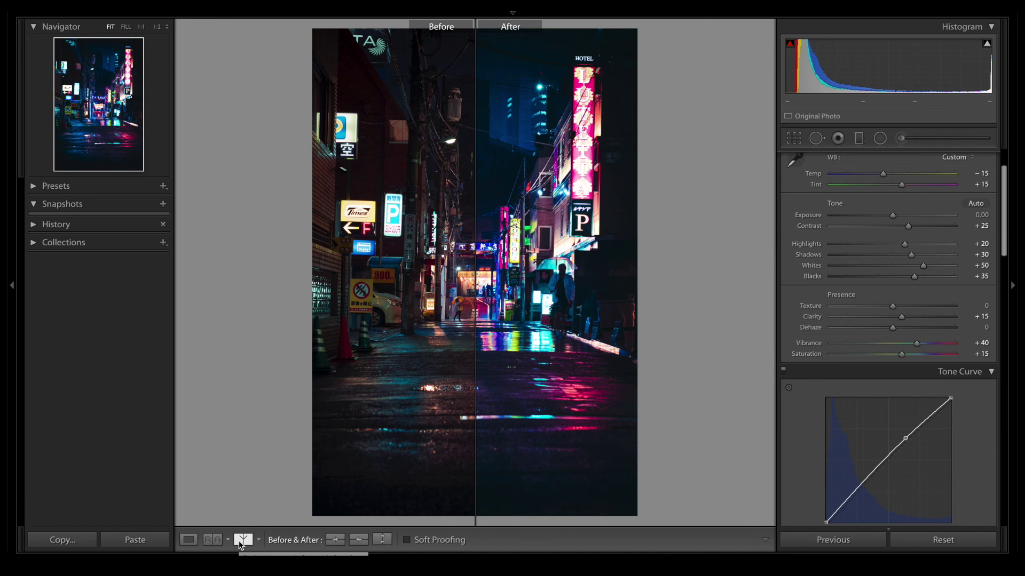
click(190, 542)
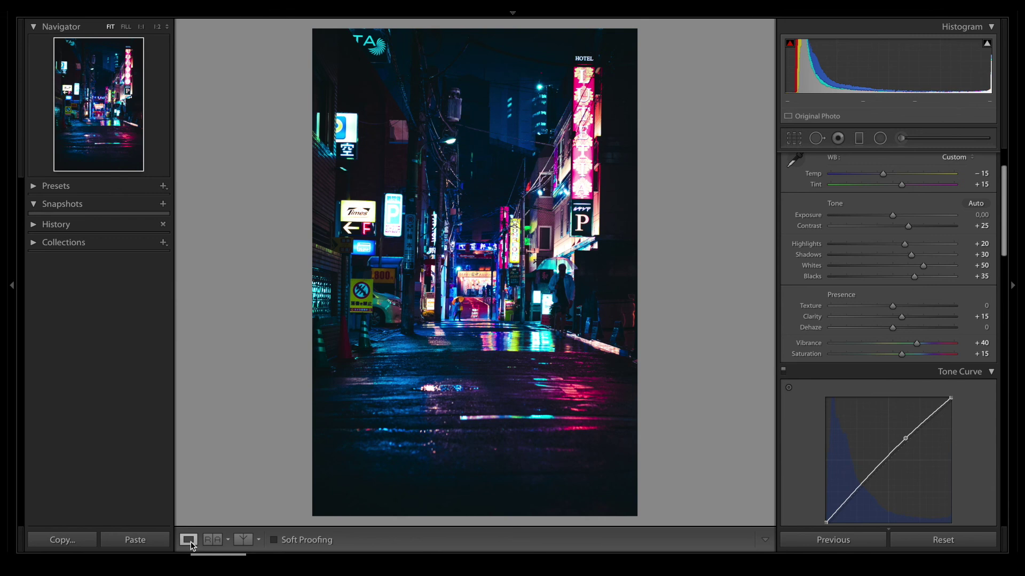